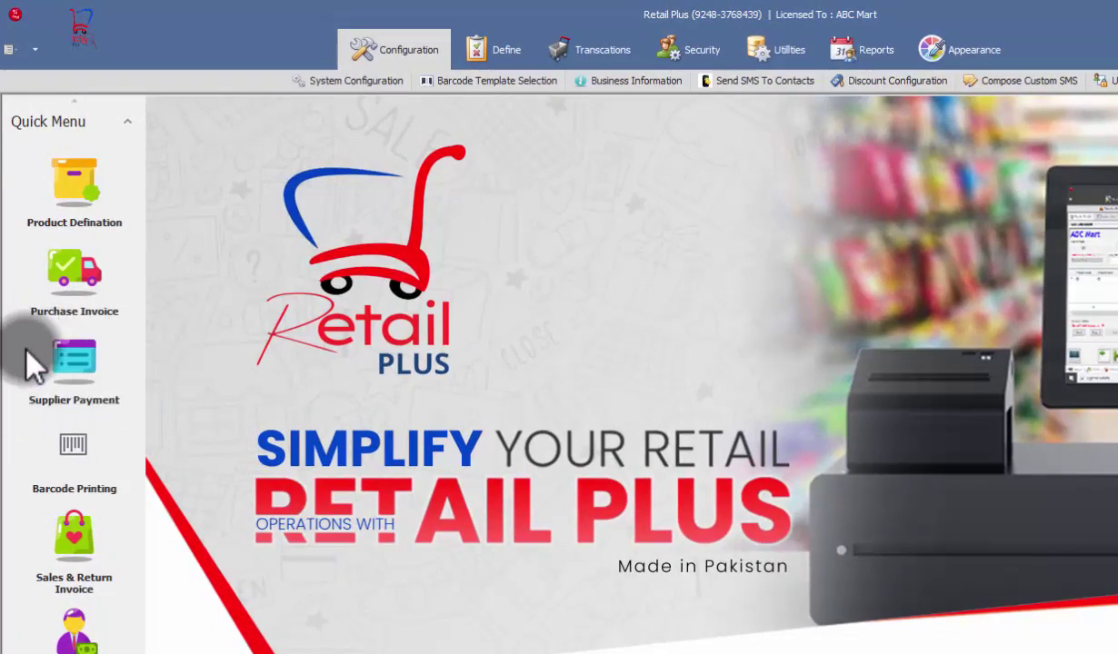
- Open the Supplier Payment voucher form from the purchase transactions
{"action": "left_click", "coordinate": [76, 362]}
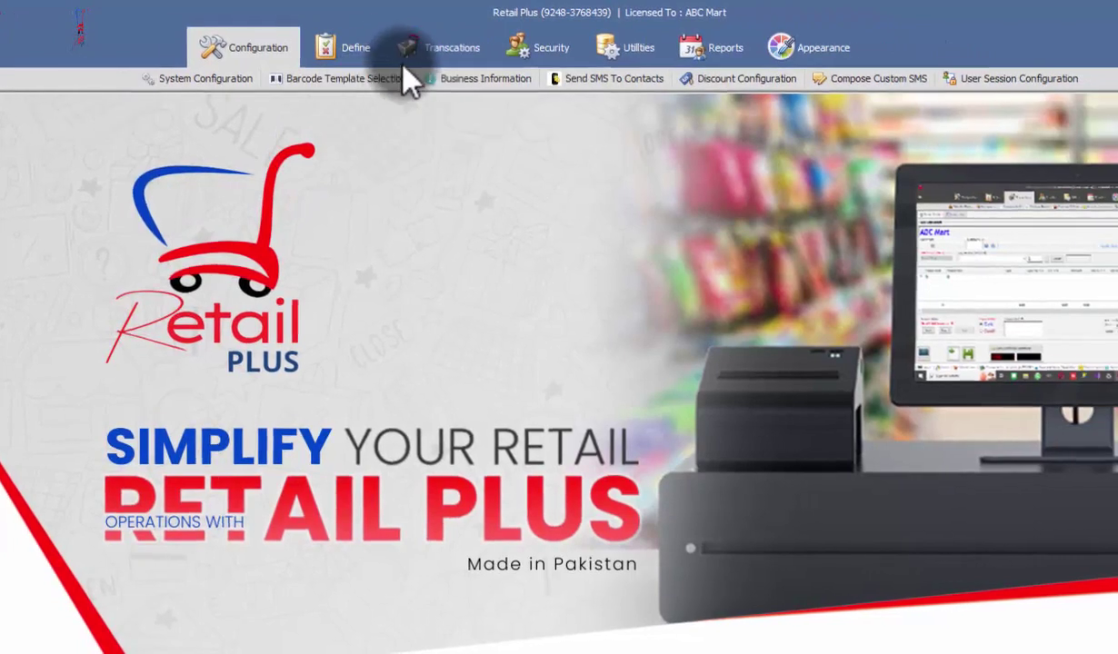
{"action": "left_click", "coordinate": [575, 47]}
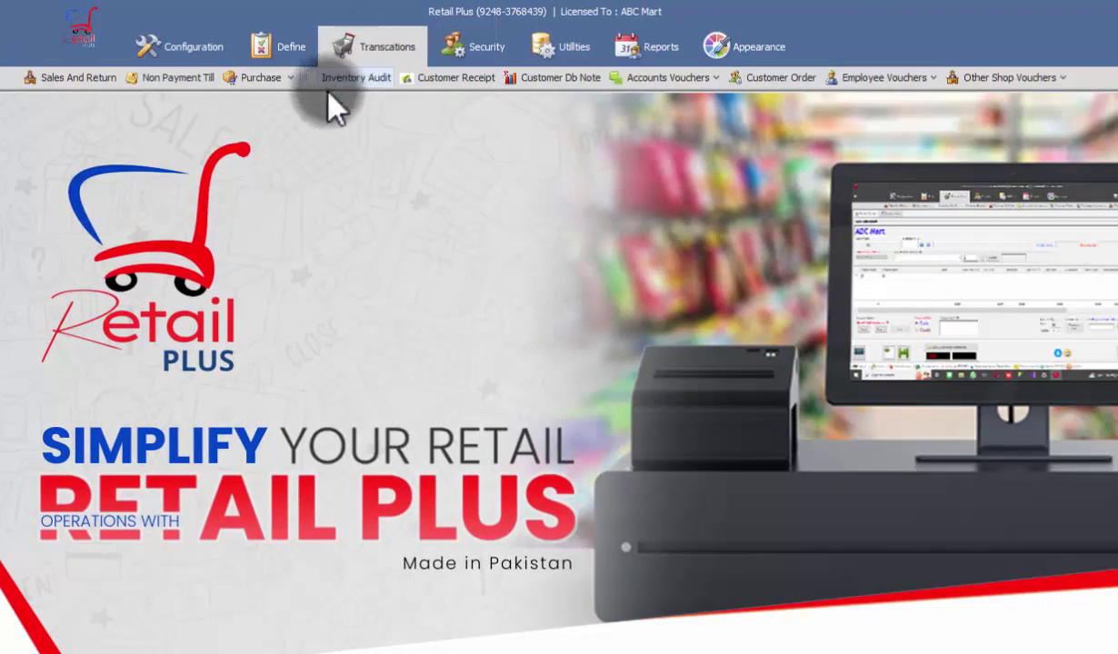
{"action": "left_click", "coordinate": [254, 84]}
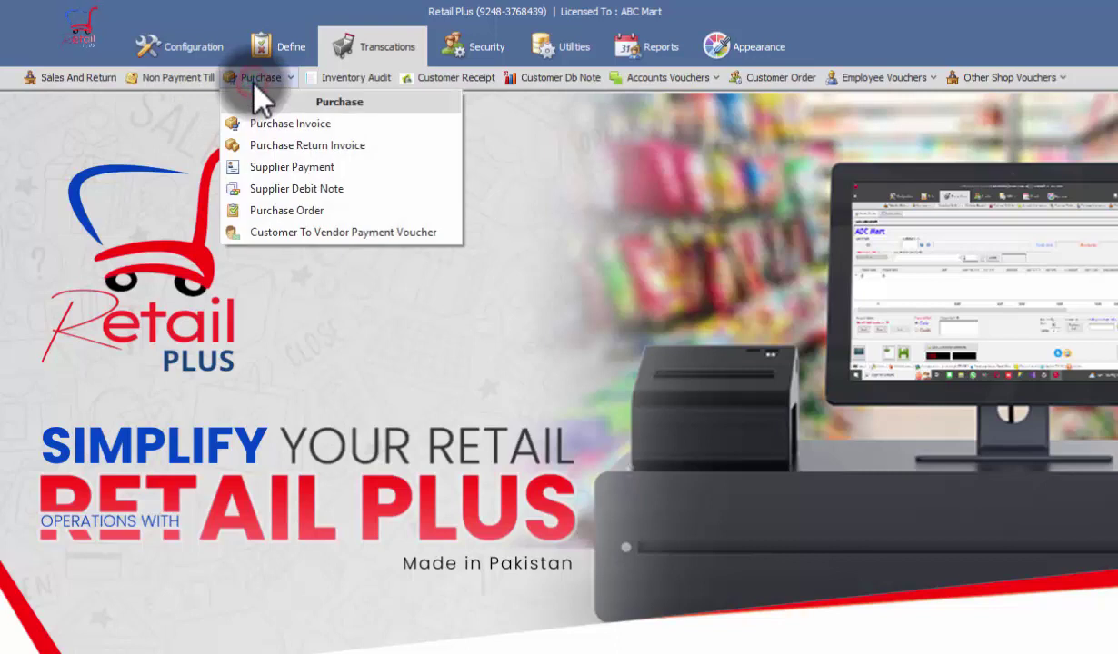
{"action": "left_click", "coordinate": [351, 172]}
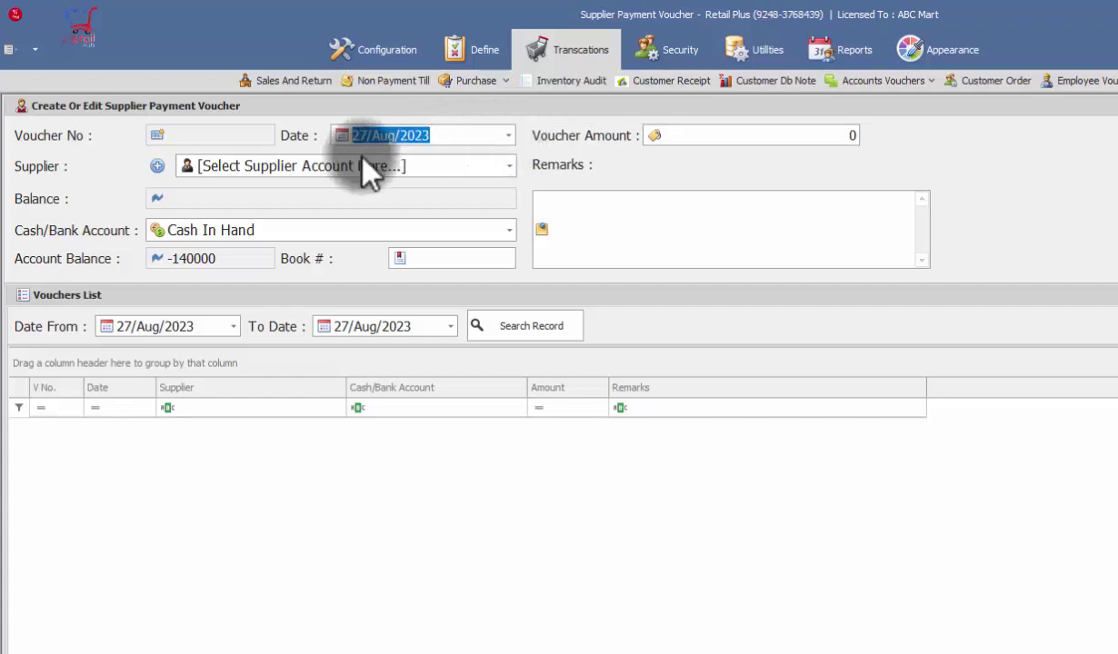
- Choose AHMAD TRADERS as the supplier on the new payment voucher
{"action": "left_click", "coordinate": [202, 136]}
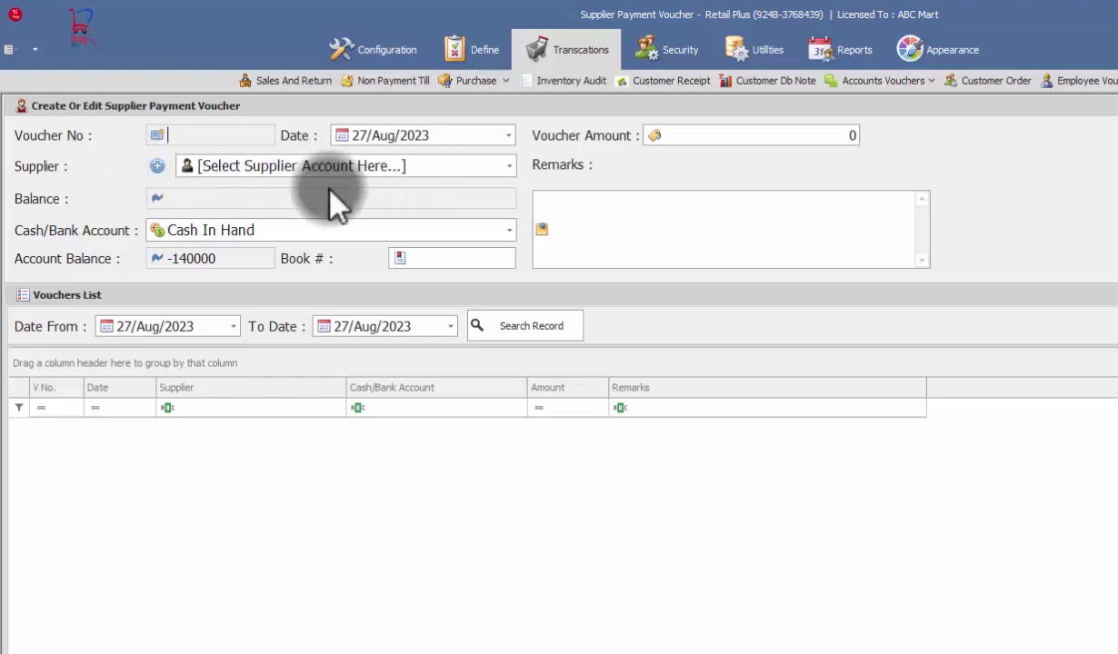
{"action": "left_click", "coordinate": [509, 165]}
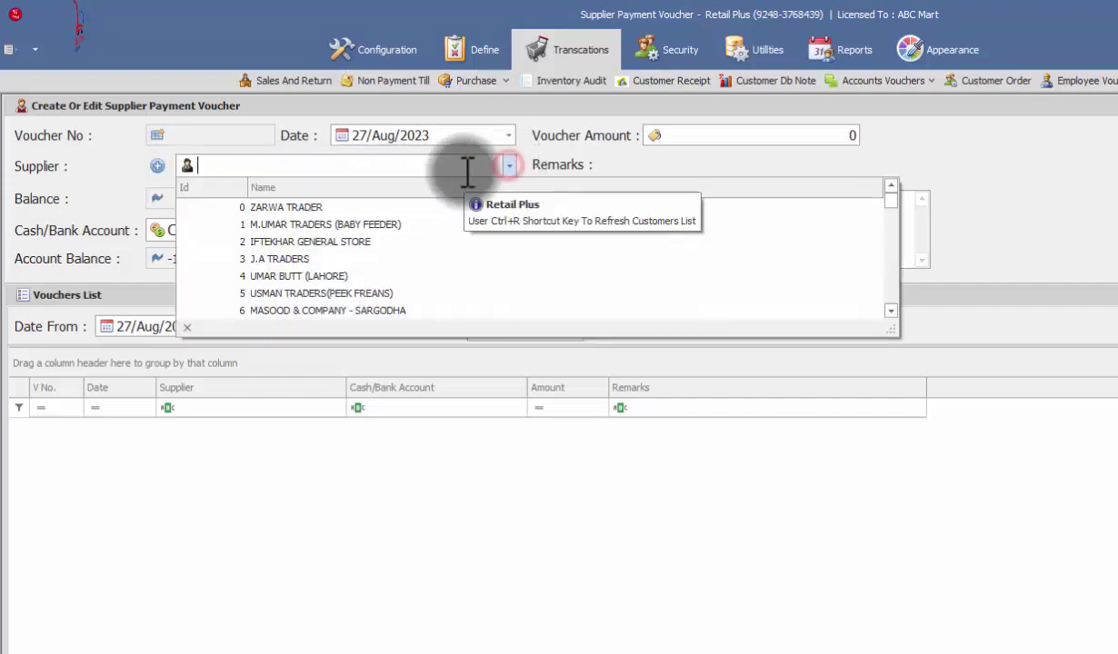
{"action": "type", "text": "AHM"}
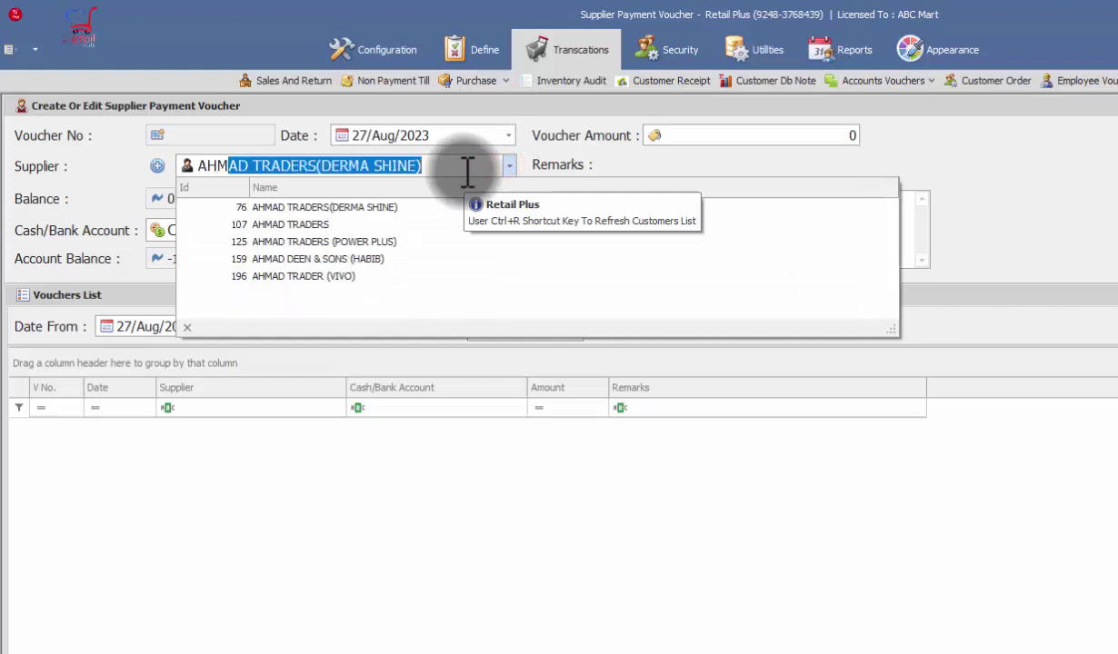
{"action": "key", "text": "BackSpace"}
{"action": "key", "text": "Escape"}
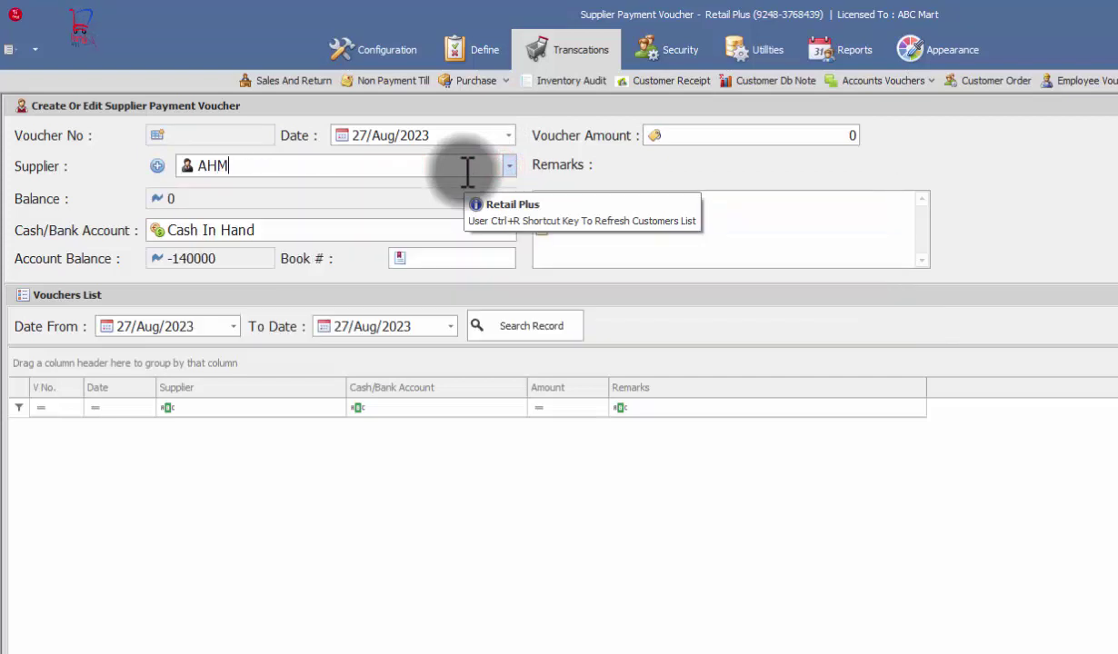
{"action": "key", "text": "Return"}
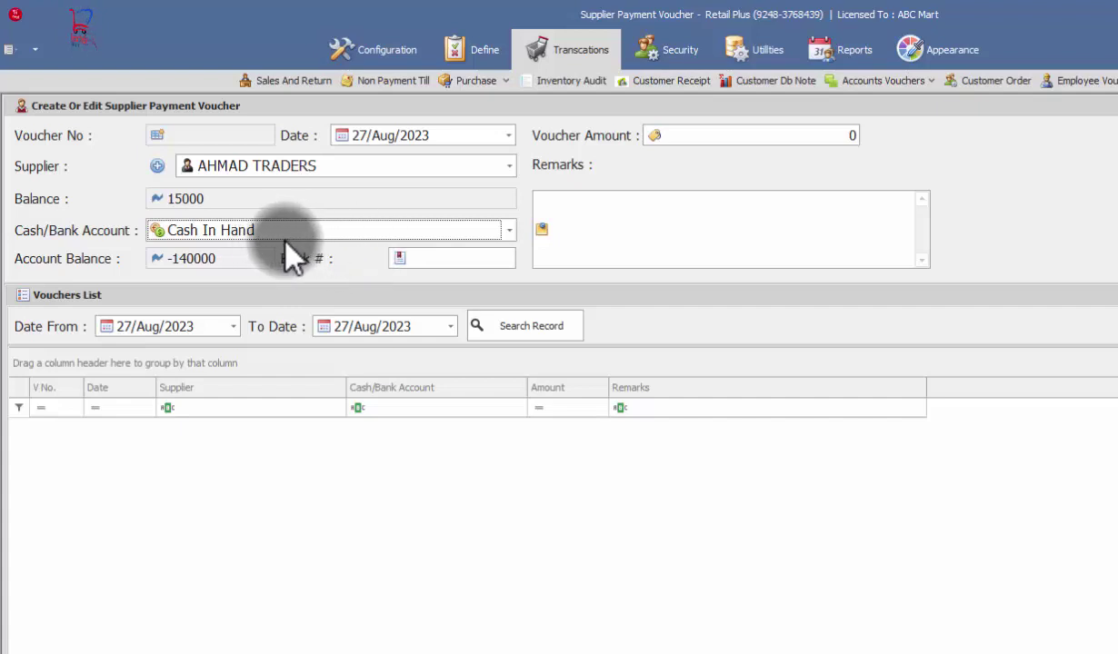
- Set the paying account to the bank account gidsol B/A and enter 001 as the book number
{"action": "left_click", "coordinate": [509, 230]}
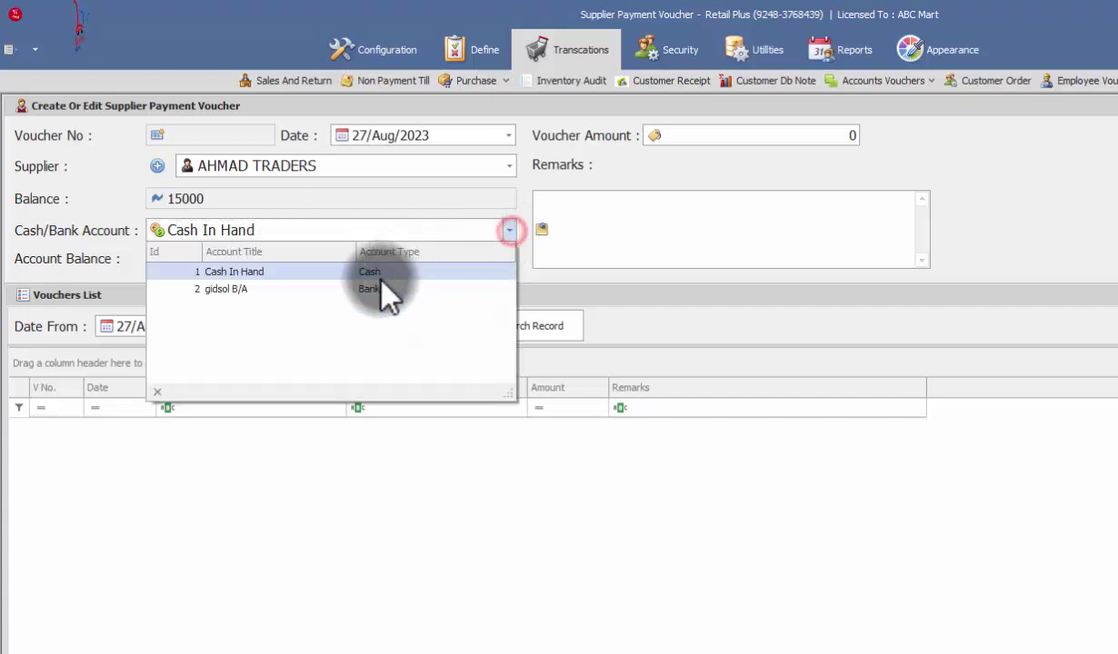
{"action": "left_click", "coordinate": [377, 287]}
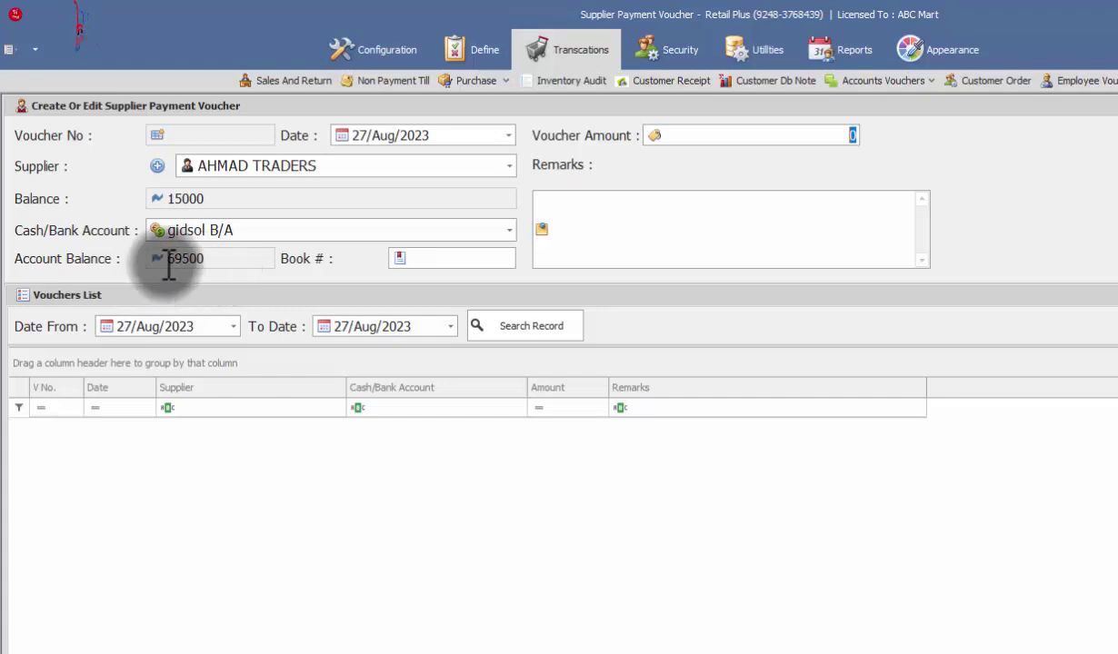
{"action": "left_click", "coordinate": [420, 258]}
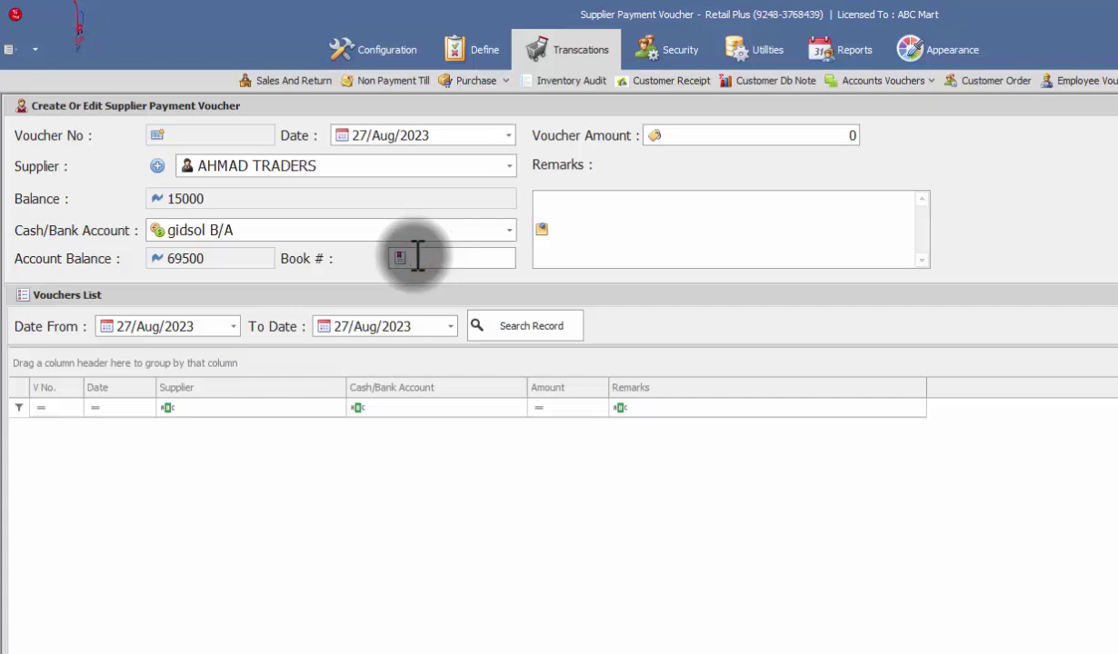
{"action": "type", "text": "001"}
- Set the voucher amount to 15000, then save the supplier payment voucher and confirm the save
{"action": "left_click", "coordinate": [700, 139]}
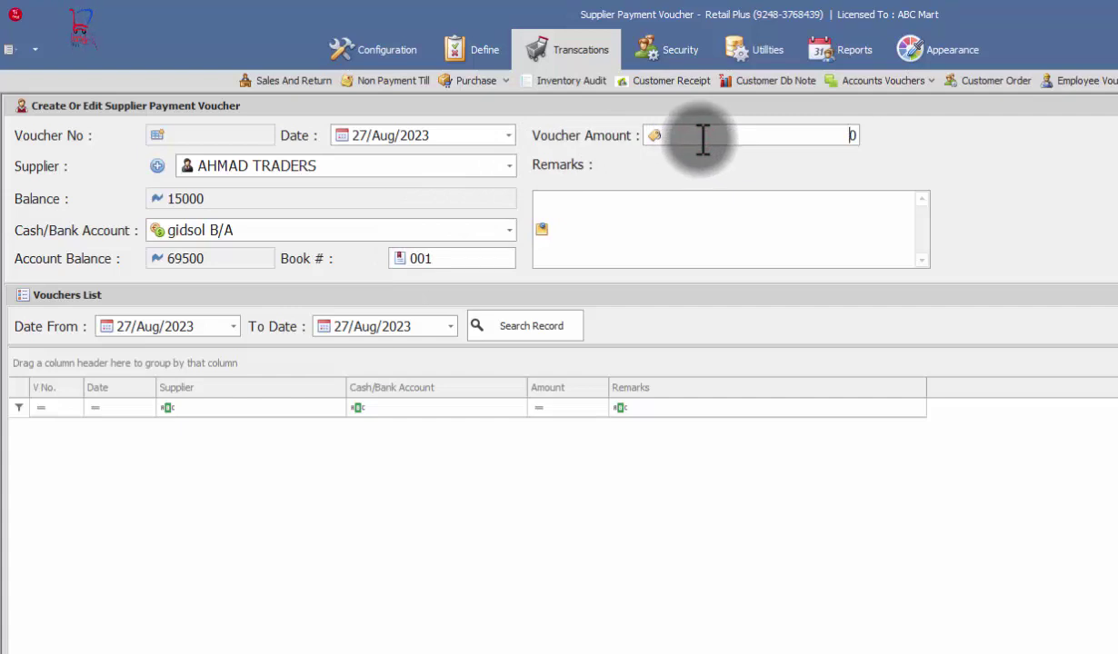
{"action": "type", "text": "150000"}
{"action": "key", "text": "Return"}
{"action": "key", "text": "Tab"}
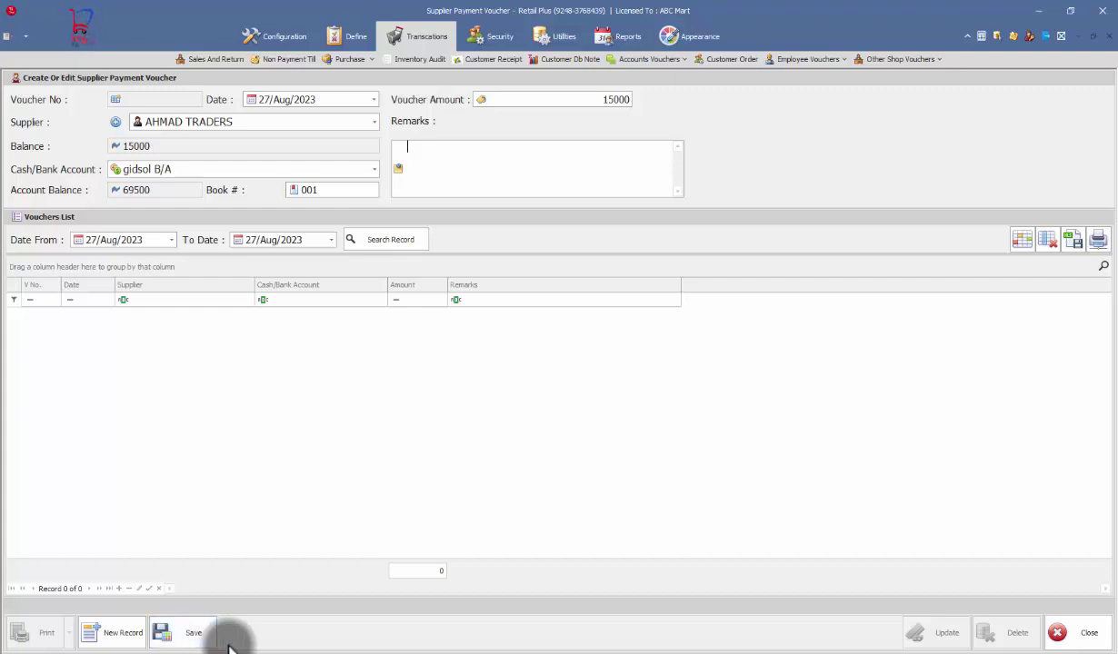
{"action": "key", "text": "ctrl+s"}
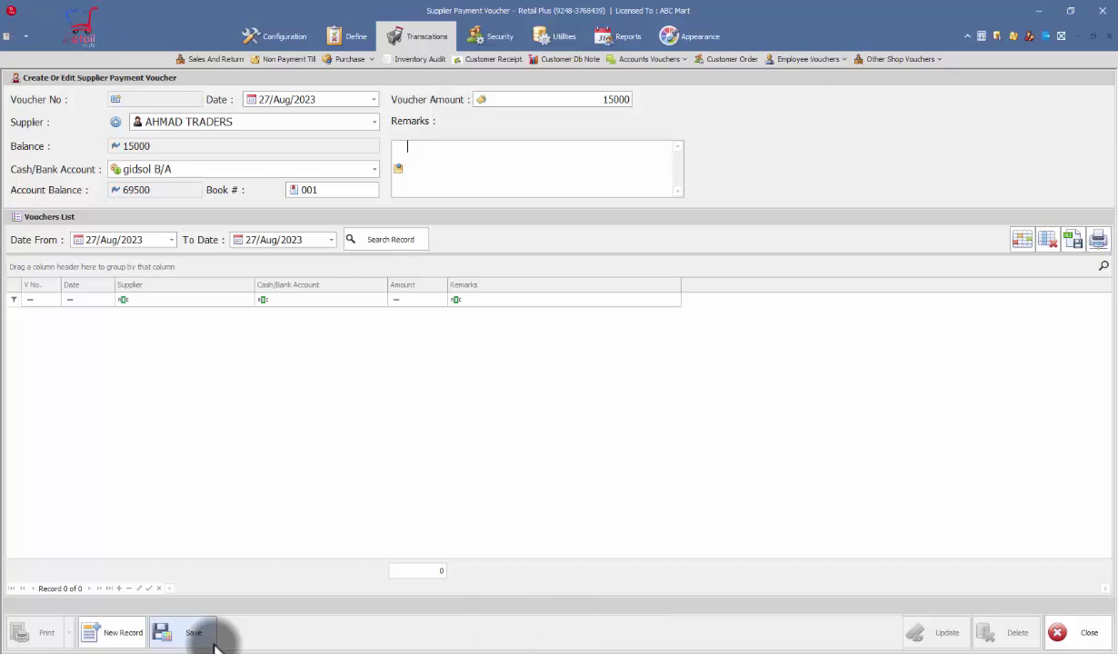
{"action": "left_click", "coordinate": [213, 641]}
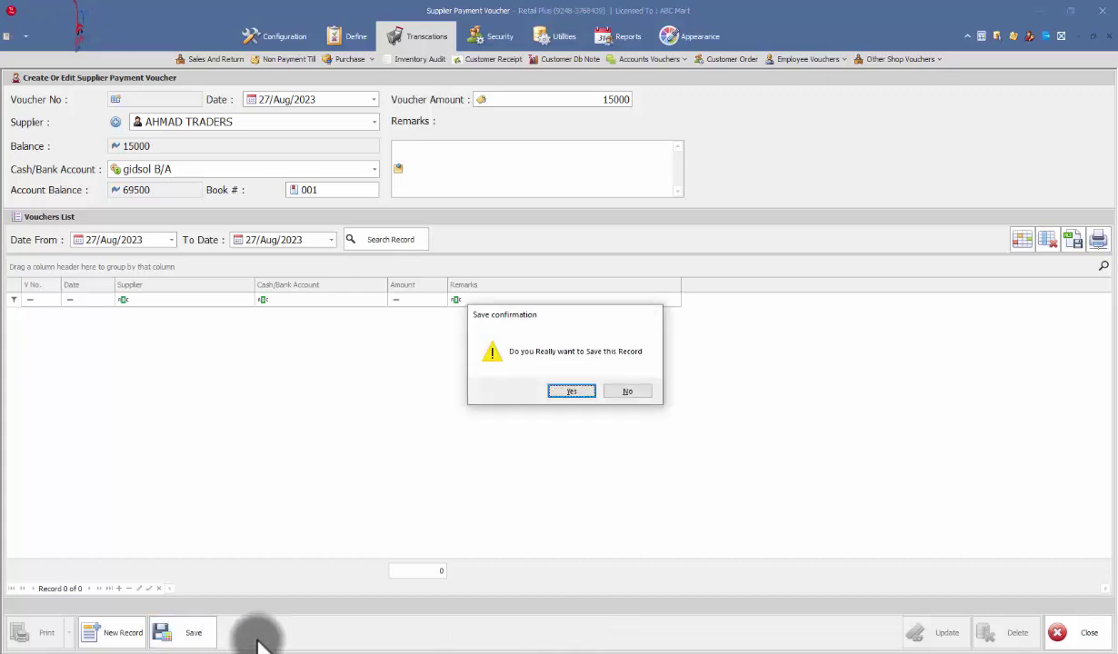
{"action": "key", "text": "Return"}
{"action": "key", "text": "Return"}
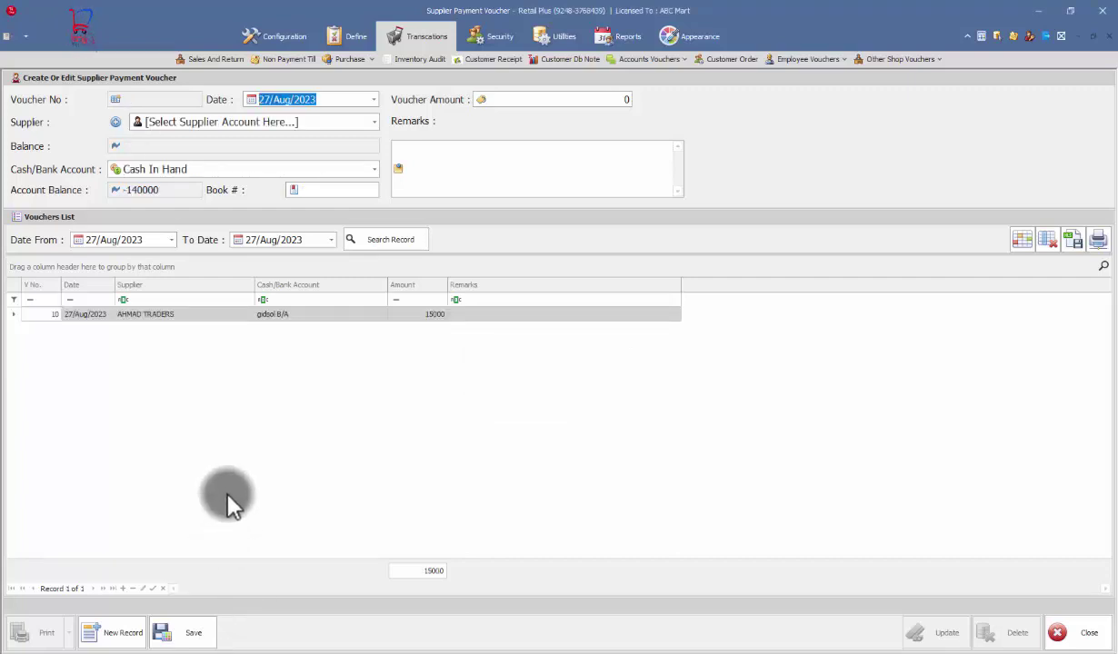
- Load the saved AHMAD TRADERS voucher from the vouchers list for editing and try to update it
{"action": "double_click", "coordinate": [341, 323]}
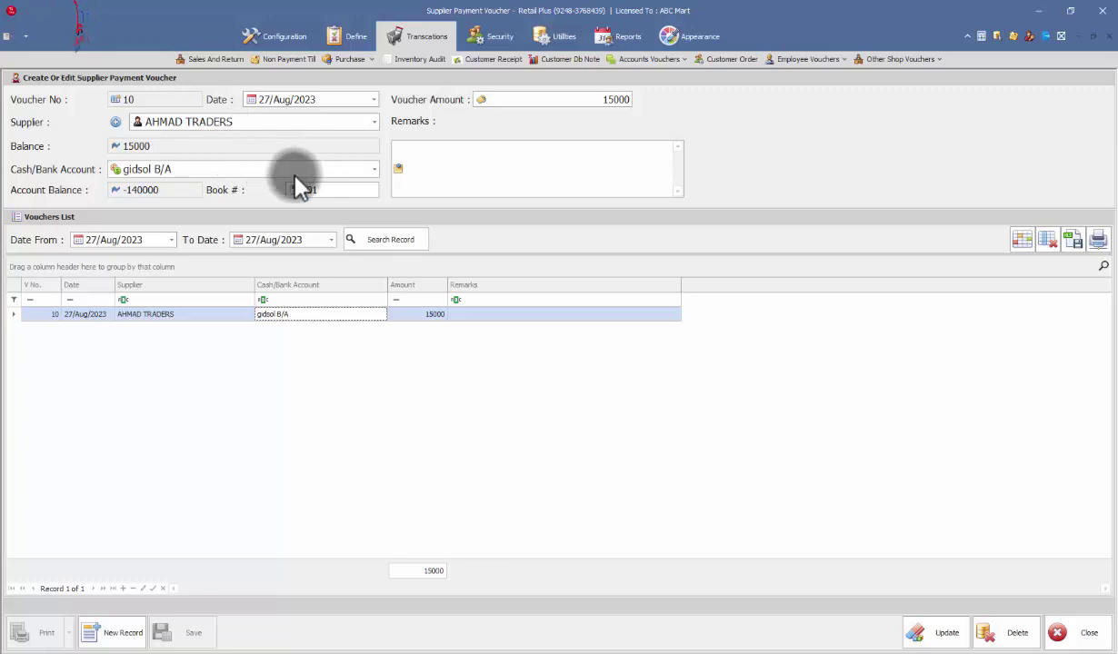
{"action": "left_click", "coordinate": [569, 94]}
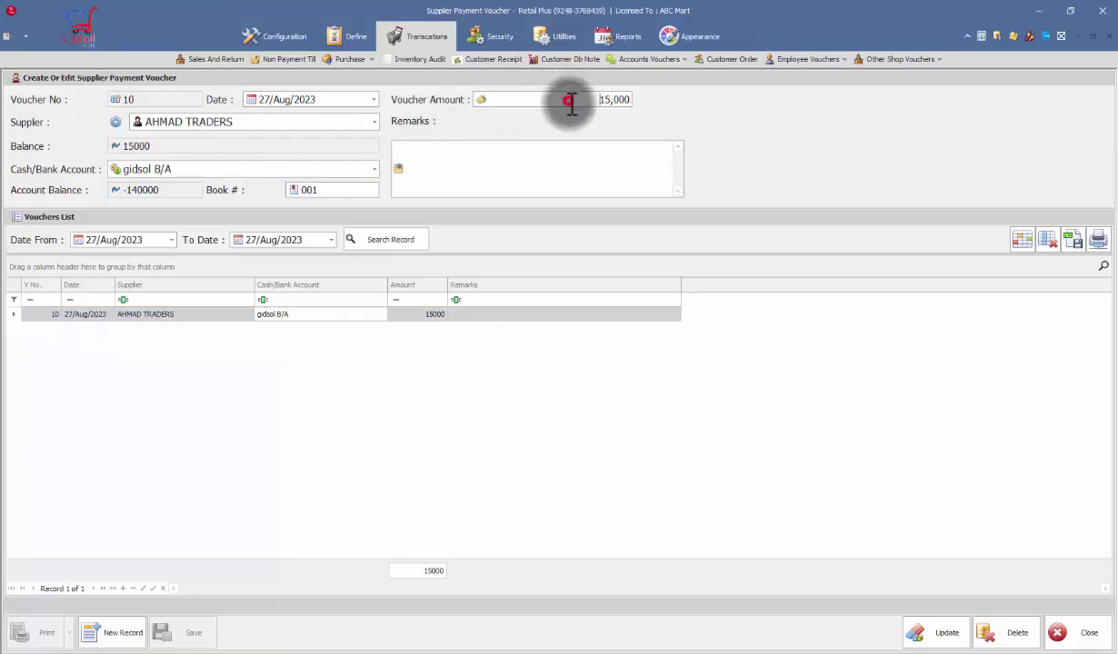
{"action": "key", "text": "ctrl+u"}
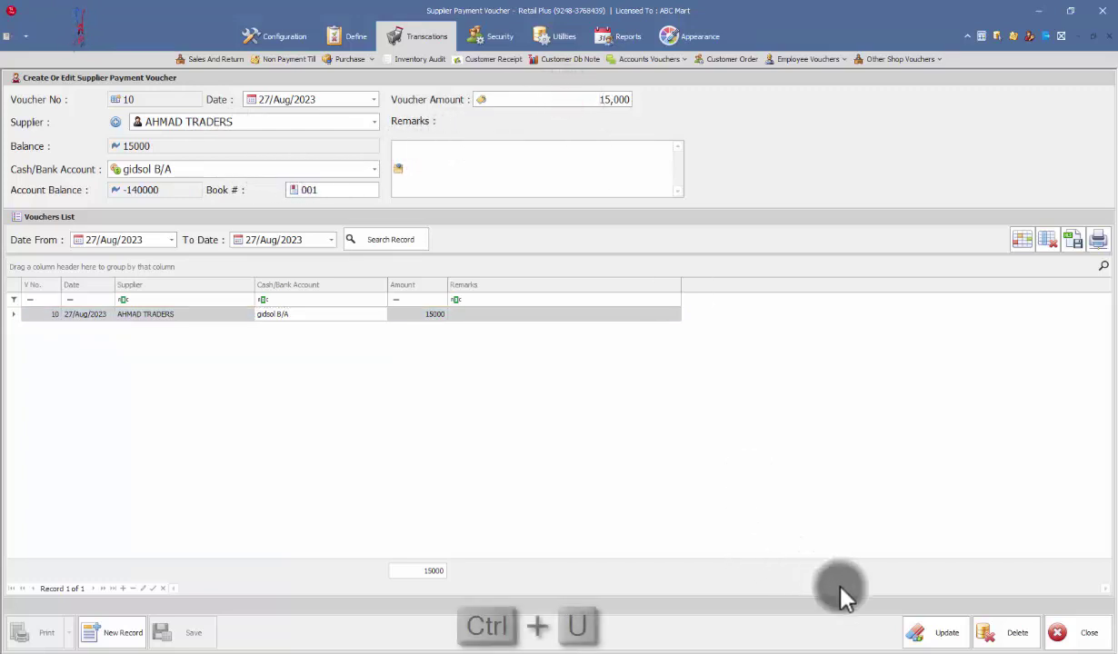
{"action": "left_click", "coordinate": [925, 636]}
{"action": "left_click", "coordinate": [643, 393]}
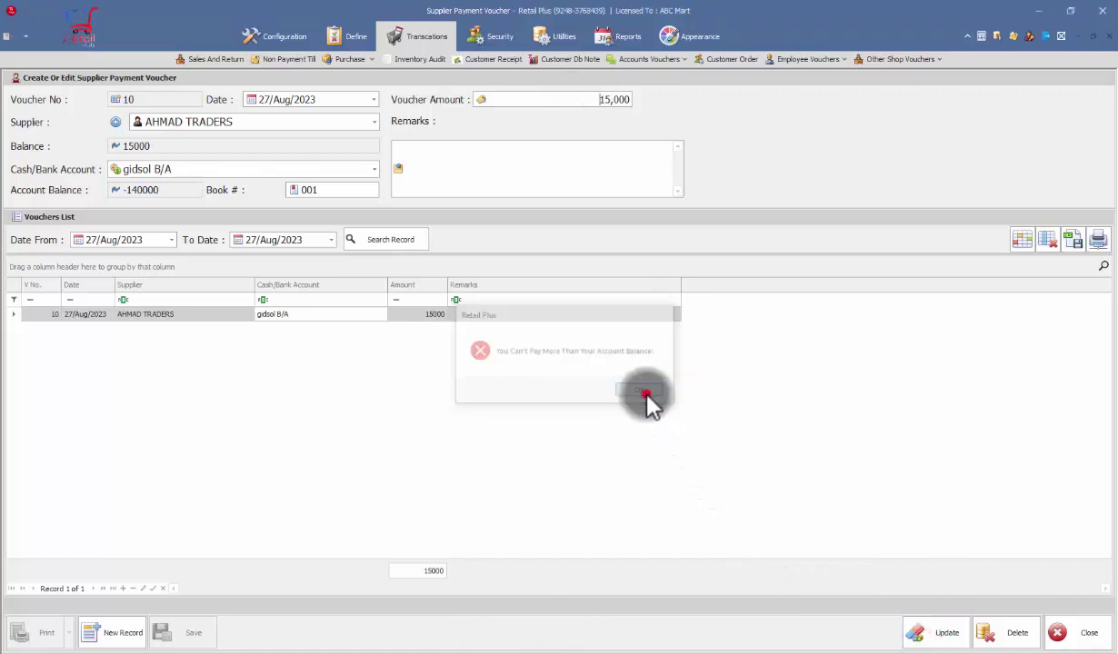
- Reselect gidsol B/A as the voucher's cash/bank account and update the record
{"action": "left_click", "coordinate": [374, 169]}
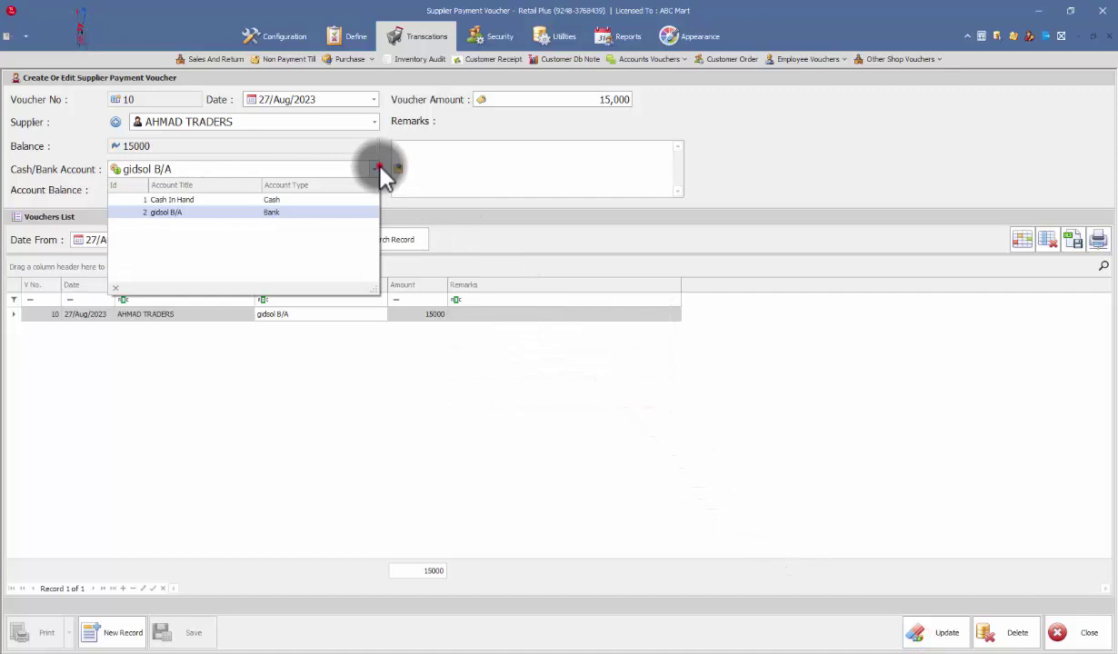
{"action": "left_click", "coordinate": [307, 213]}
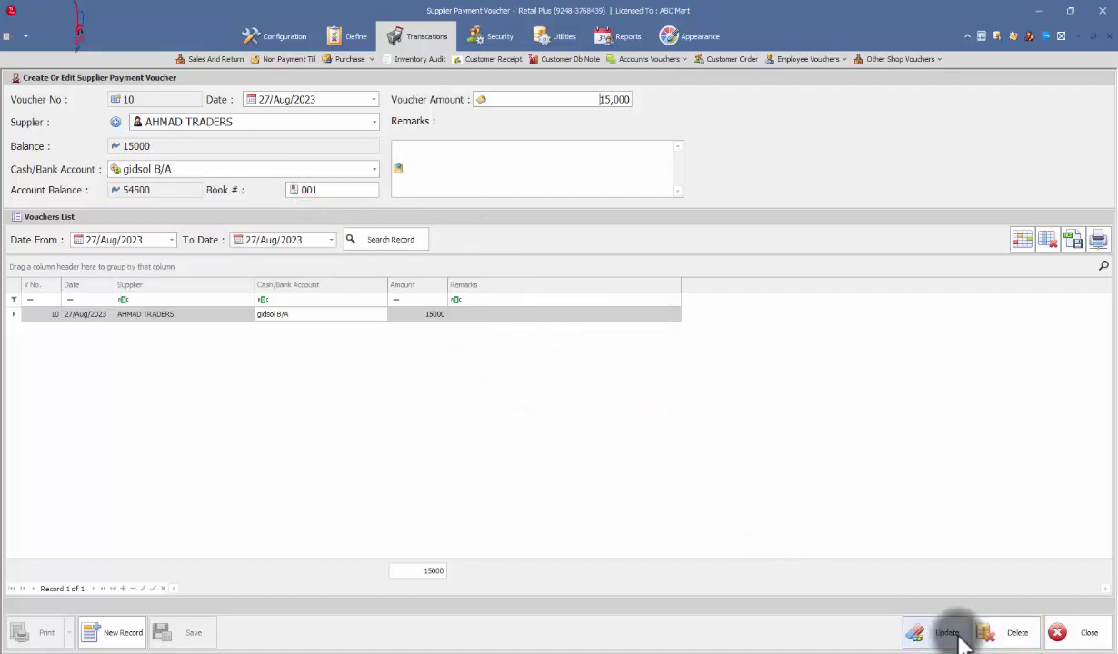
{"action": "left_click", "coordinate": [925, 634]}
{"action": "left_click", "coordinate": [563, 383]}
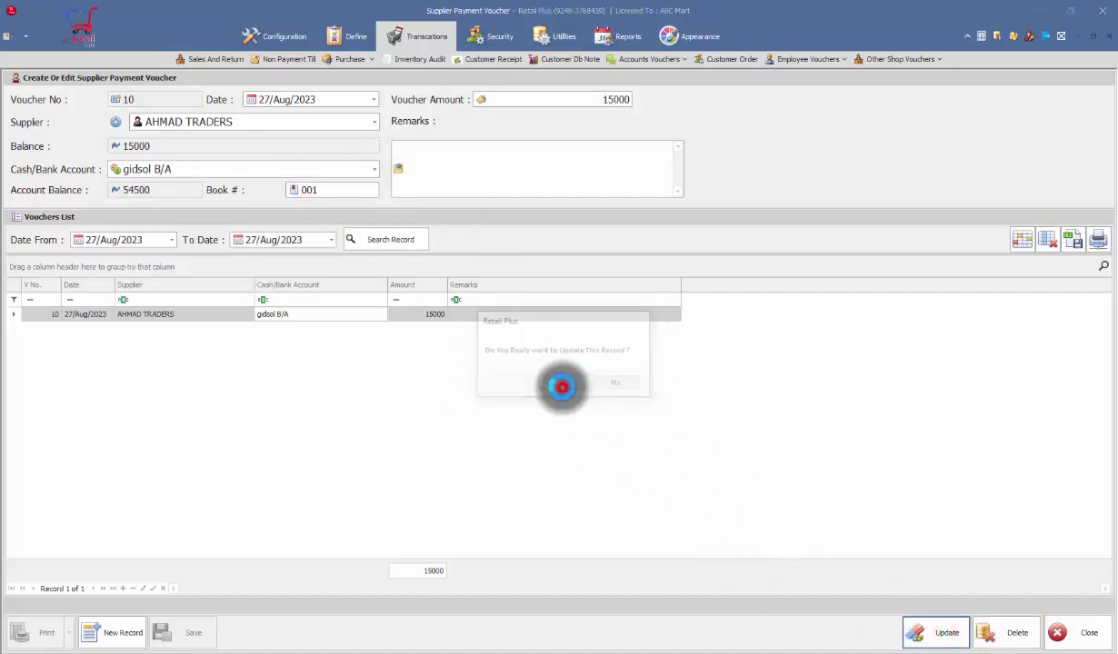
{"action": "left_click", "coordinate": [619, 393]}
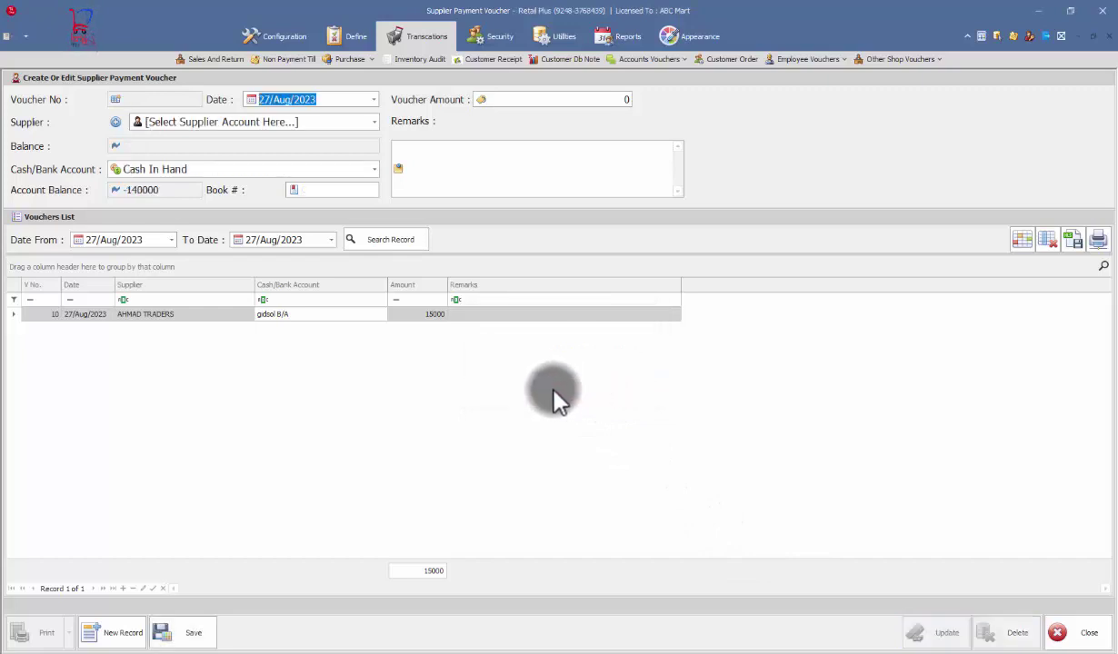
- Search the vouchers list for records dated from 01/Aug/2023 to 27/Aug/2023
{"action": "left_click", "coordinate": [173, 242]}
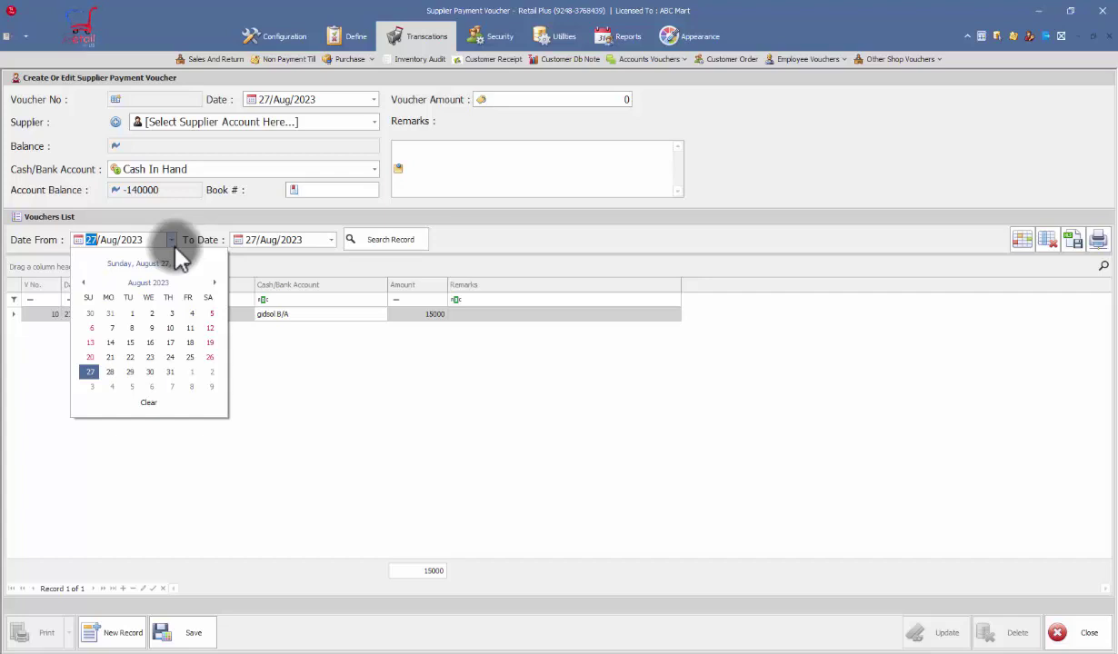
{"action": "left_click", "coordinate": [132, 315]}
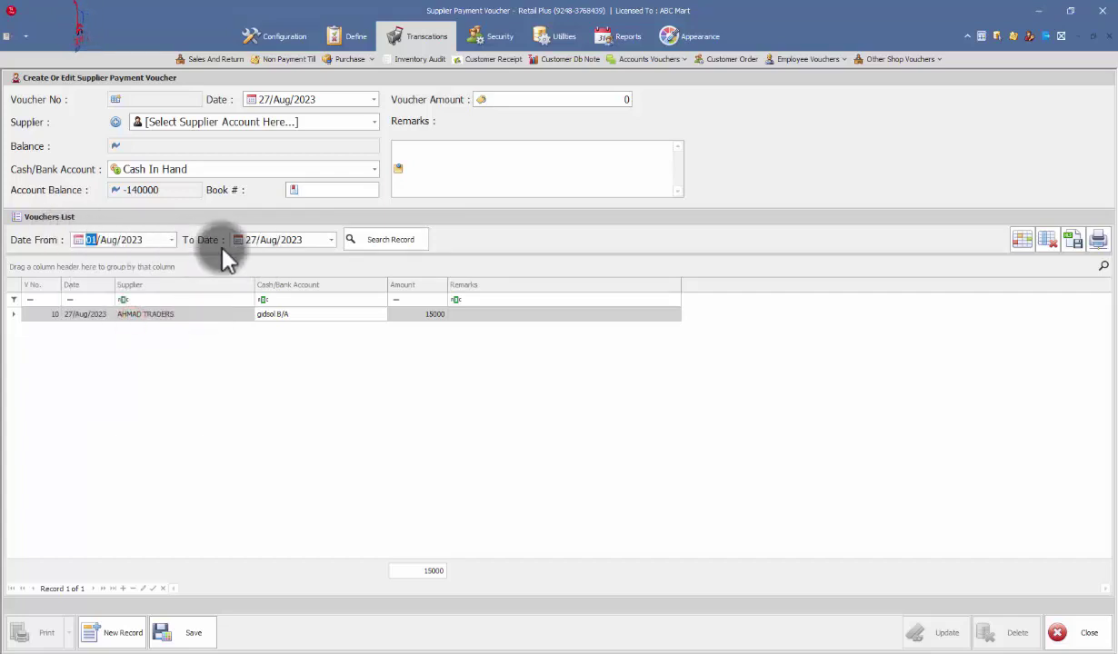
{"action": "left_click", "coordinate": [374, 238]}
{"action": "left_click", "coordinate": [132, 500]}
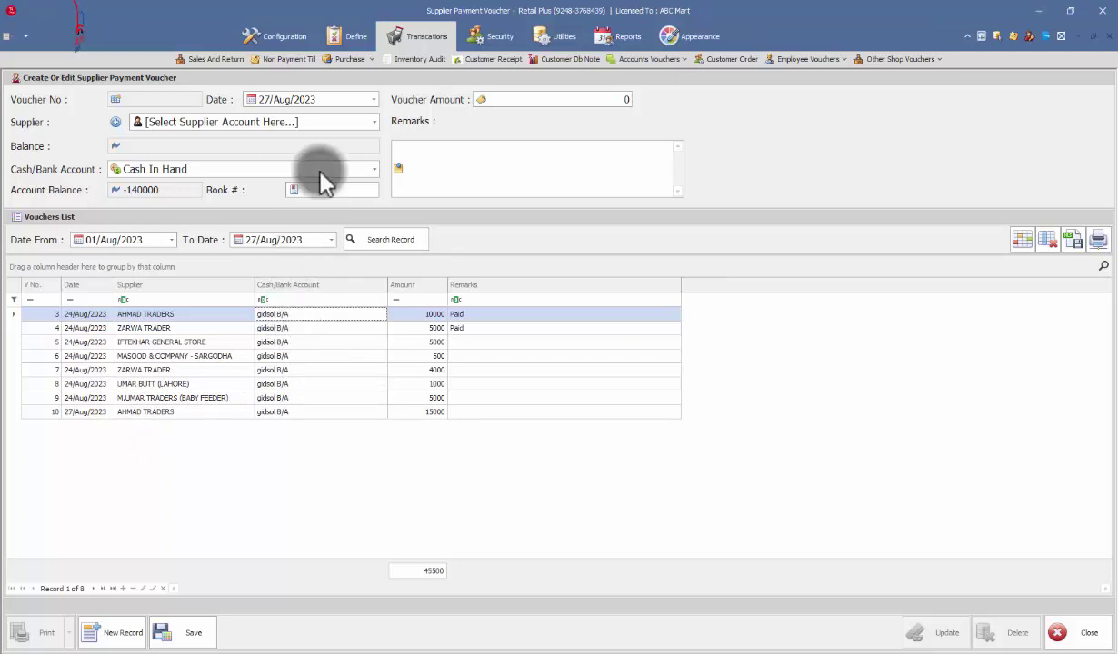
- Select AHMAD TRADERS as the supplier and search the vouchers list for that supplier
{"action": "left_click", "coordinate": [373, 124]}
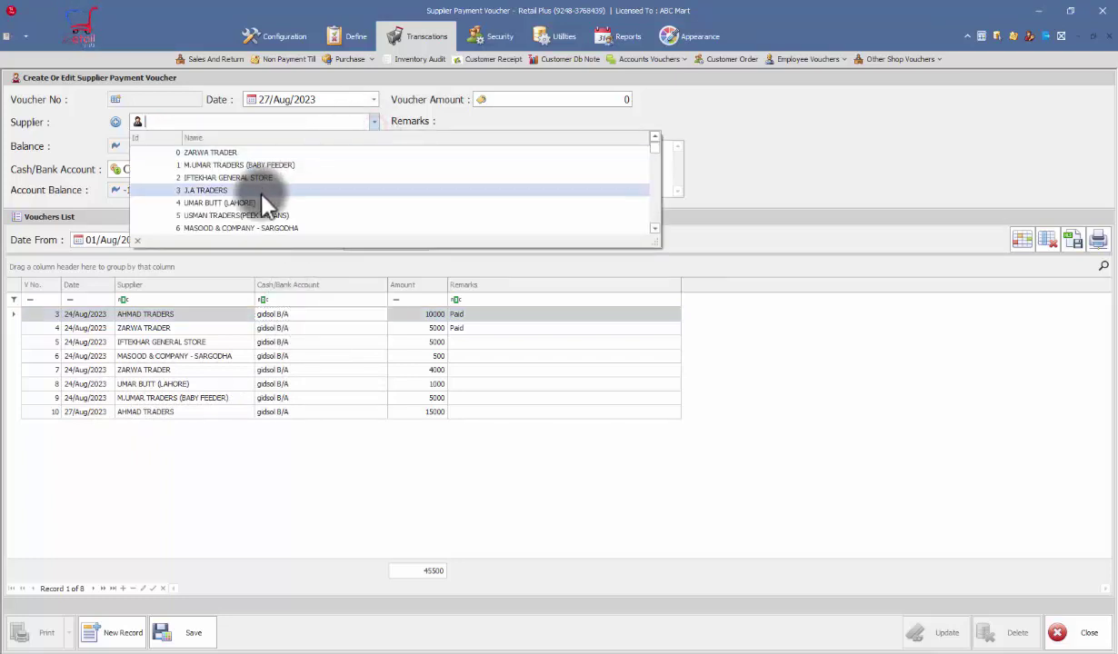
{"action": "type", "text": "AHMAD TRADERS(DERMA SHINE"}
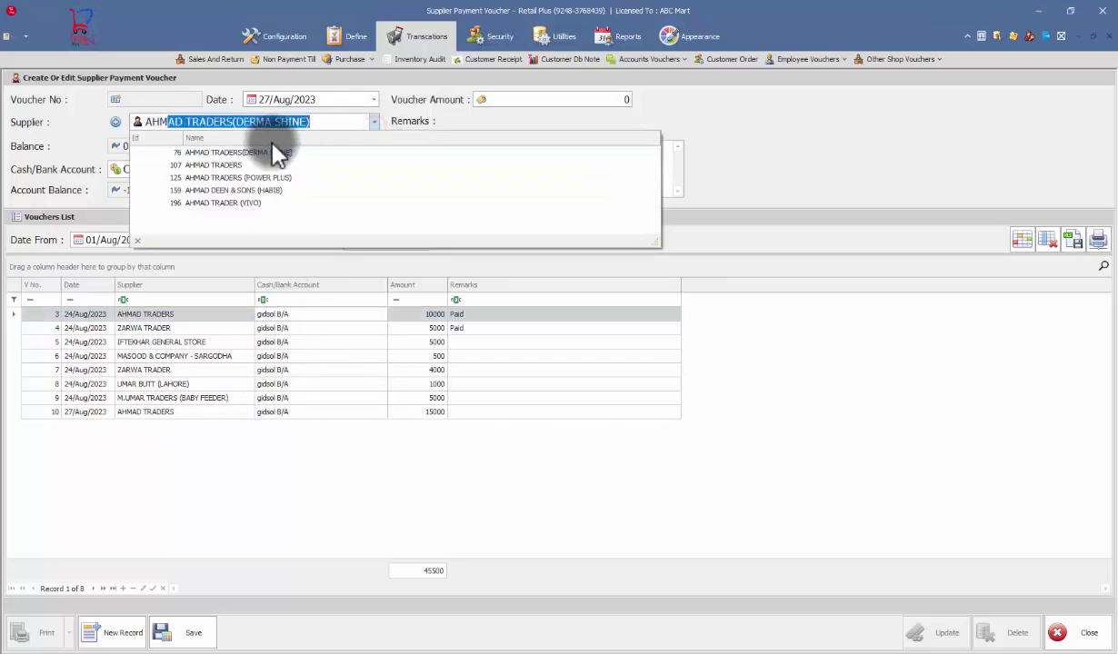
{"action": "left_click", "coordinate": [276, 152]}
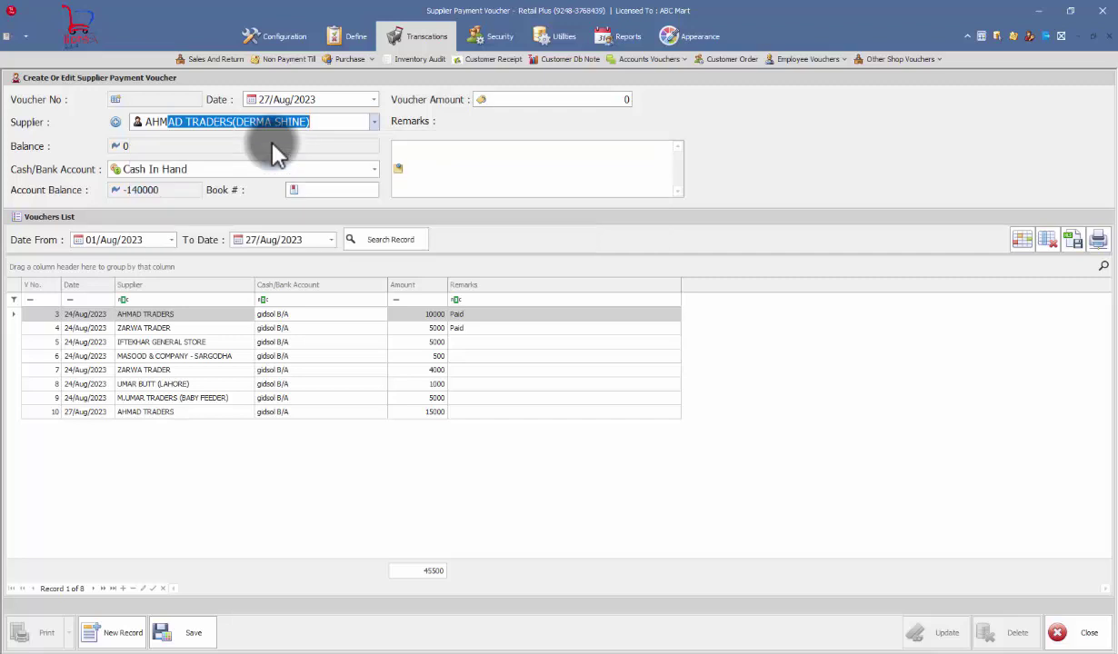
{"action": "left_click", "coordinate": [382, 242]}
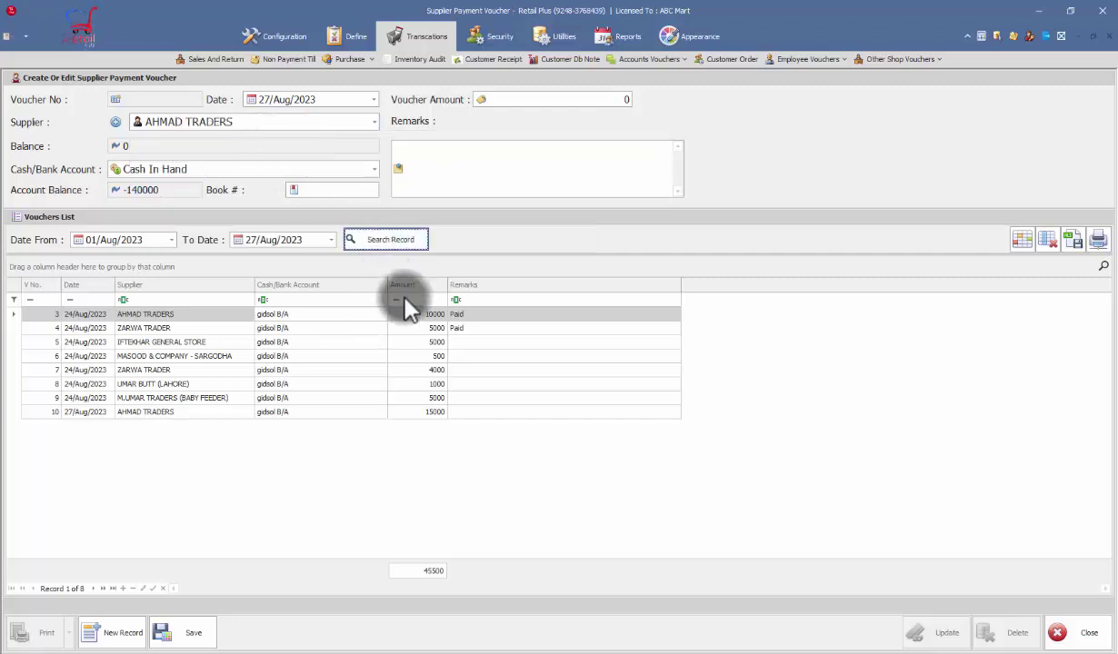